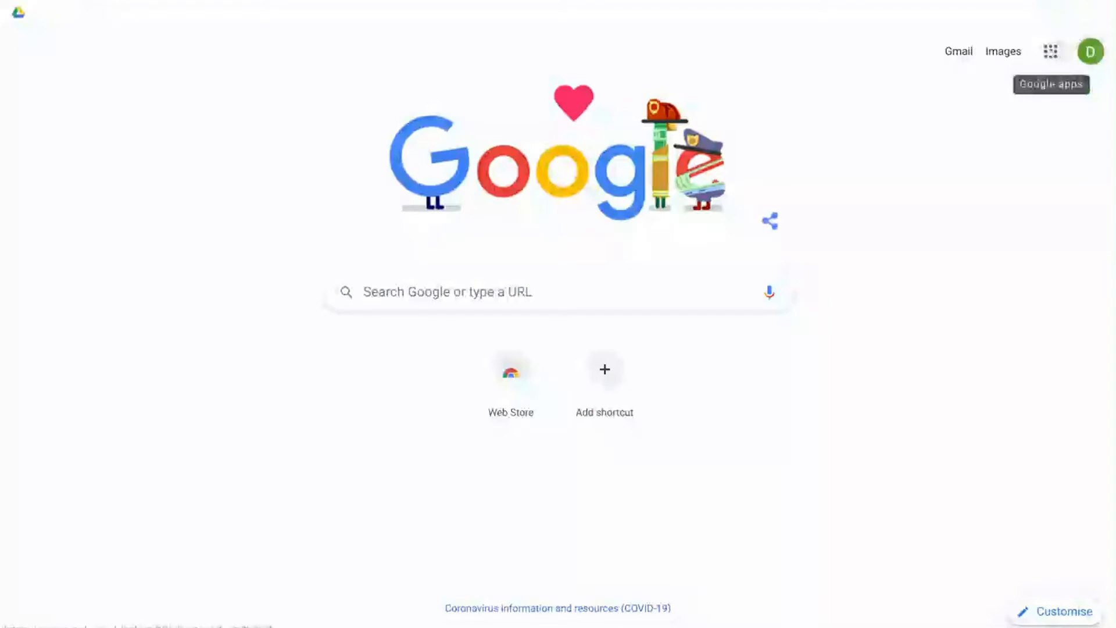
- Launch Google Contacts from the Google apps grid, showing 2 contacts and the Teachers label
{"action": "left_click", "coordinate": [1051, 52]}
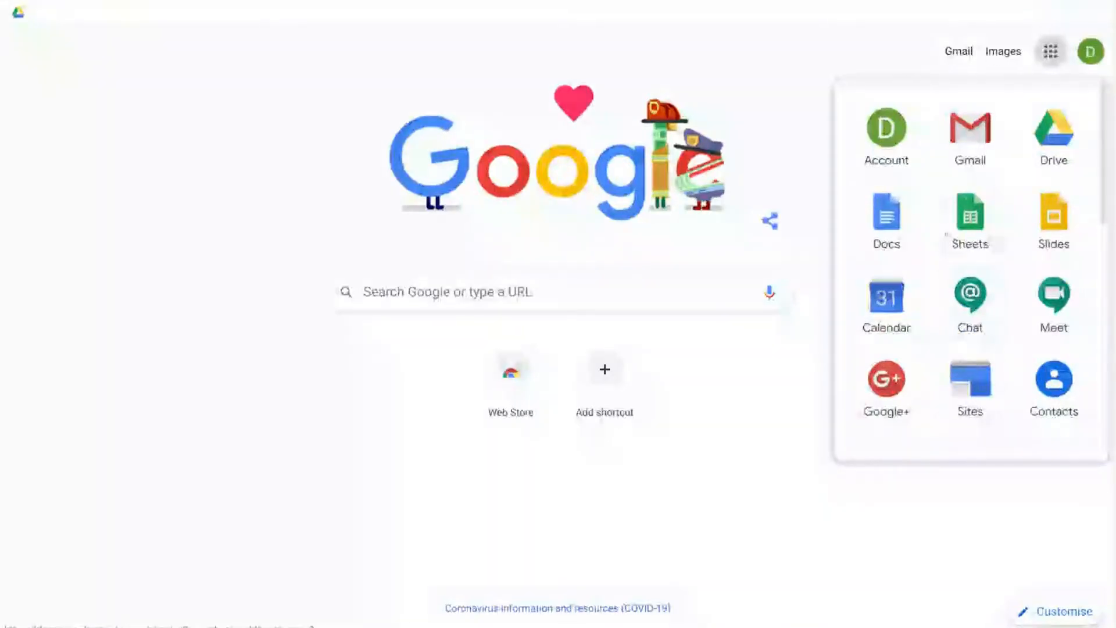
{"action": "scroll", "coordinate": [945, 234], "scroll_direction": "down", "scroll_amount": 5}
{"action": "scroll", "coordinate": [969, 270], "scroll_direction": "down", "scroll_amount": 5}
{"action": "scroll", "coordinate": [970, 270], "scroll_direction": "up", "scroll_amount": 4}
{"action": "scroll", "coordinate": [970, 271], "scroll_direction": "up", "scroll_amount": 5}
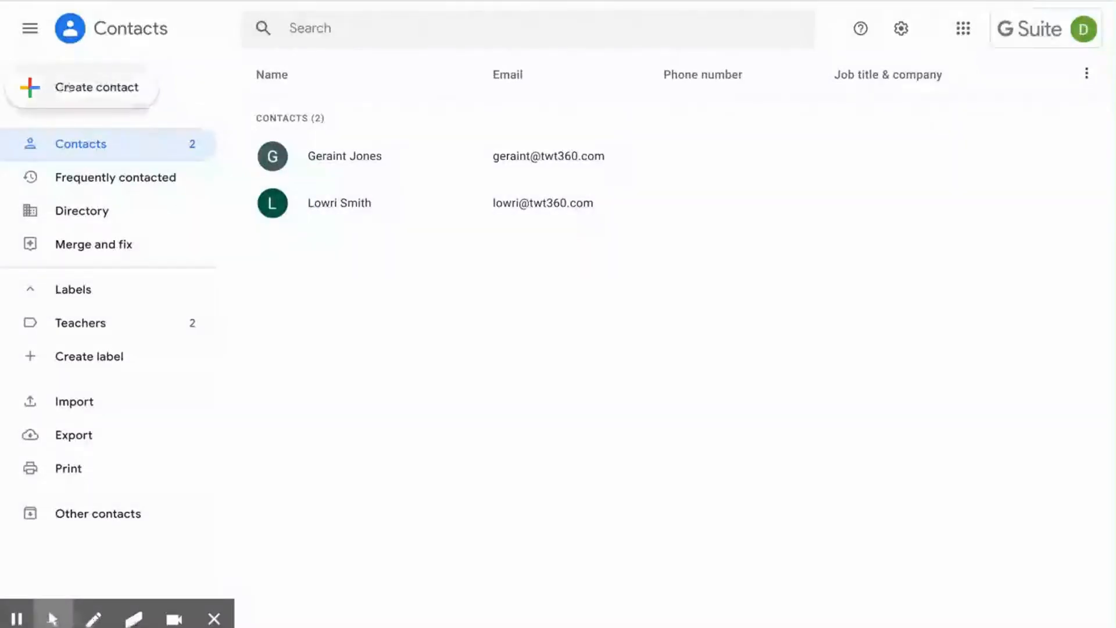
- Create a single new contact and enter the pupil's first name, surname and e-mail address
{"action": "left_click", "coordinate": [67, 88]}
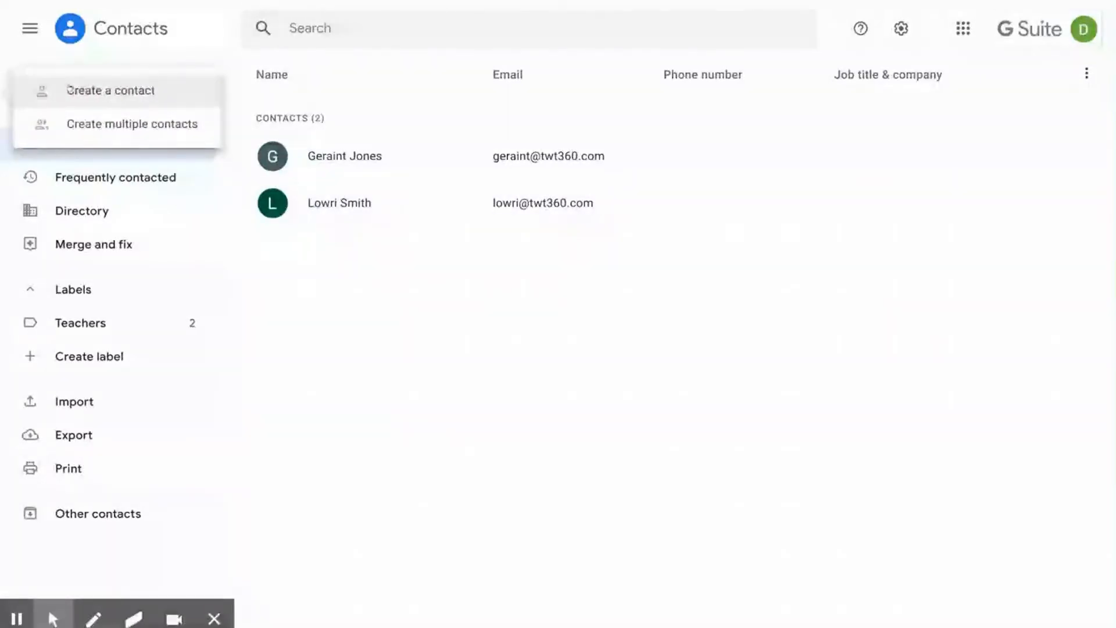
{"action": "left_click", "coordinate": [69, 90]}
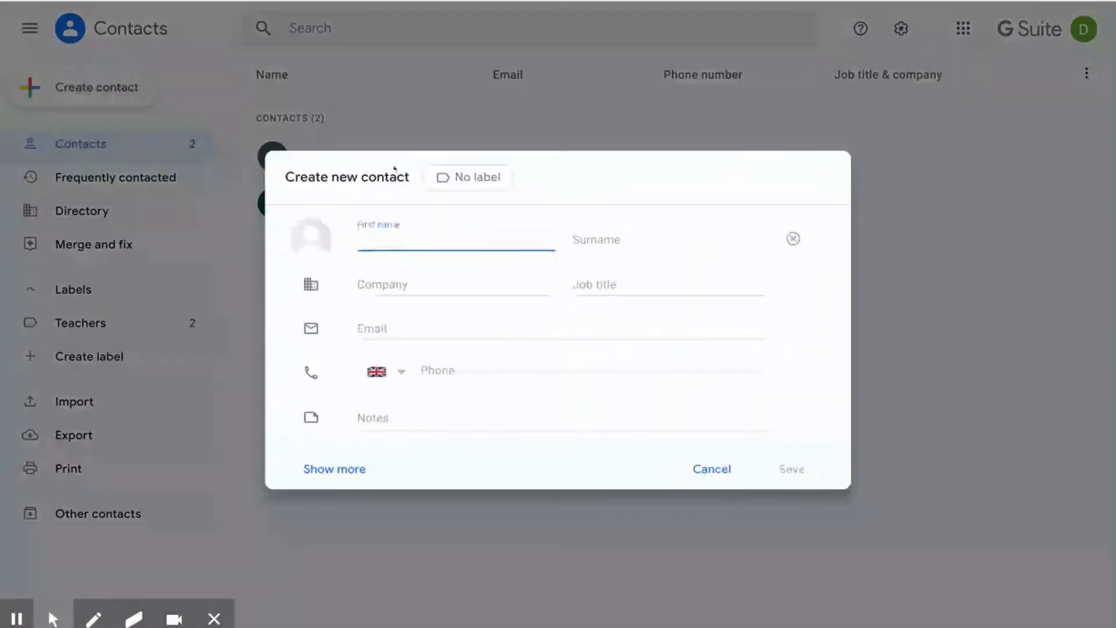
{"action": "left_click", "coordinate": [397, 241]}
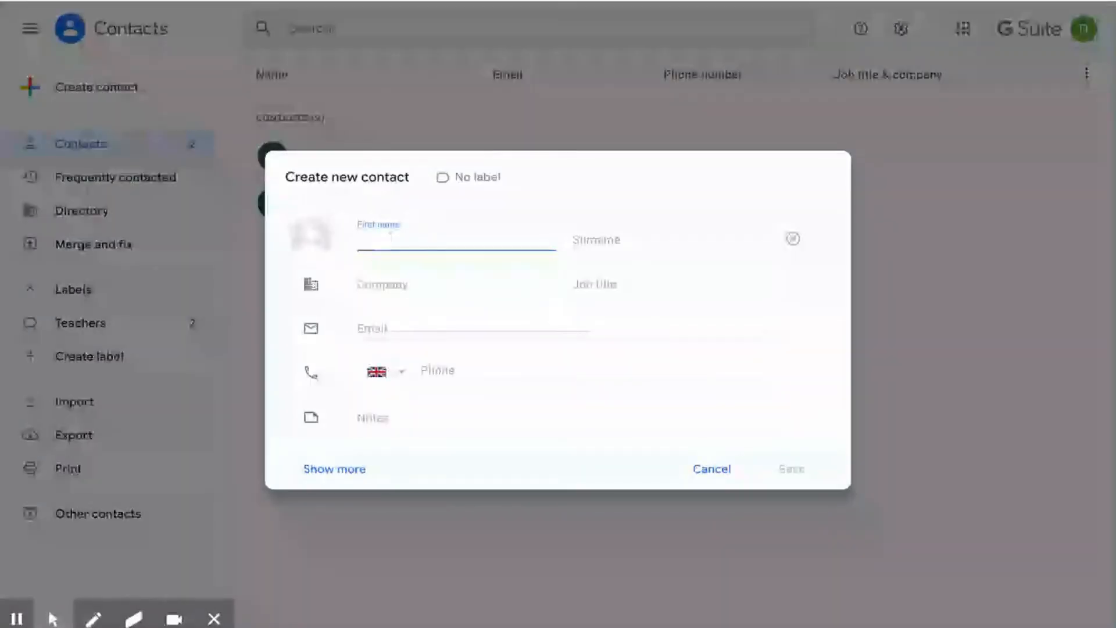
{"action": "key", "text": "Tab"}
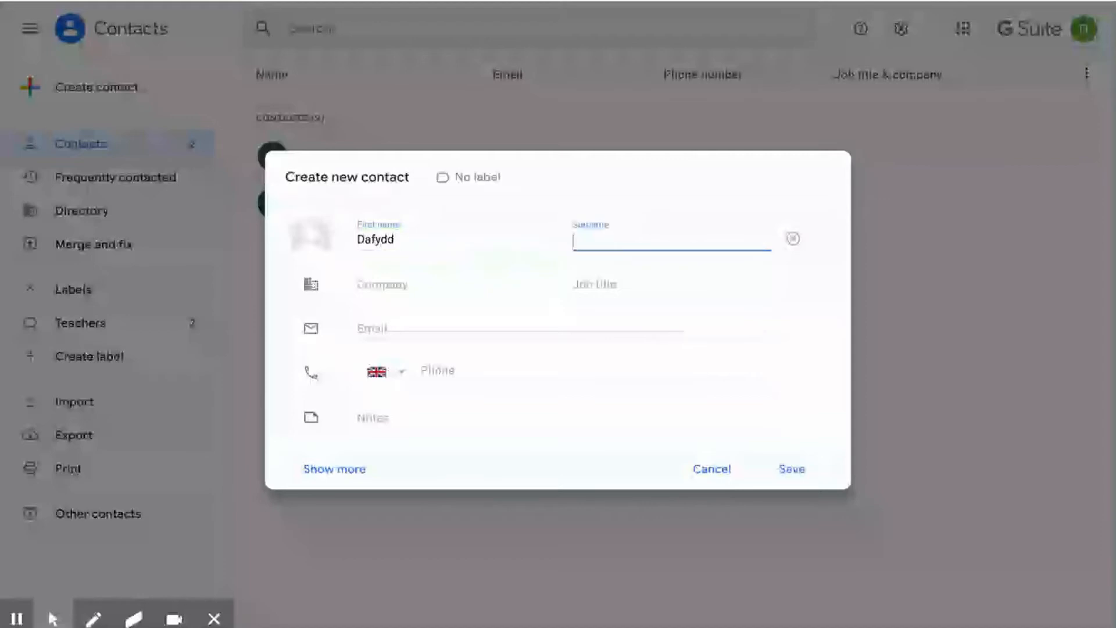
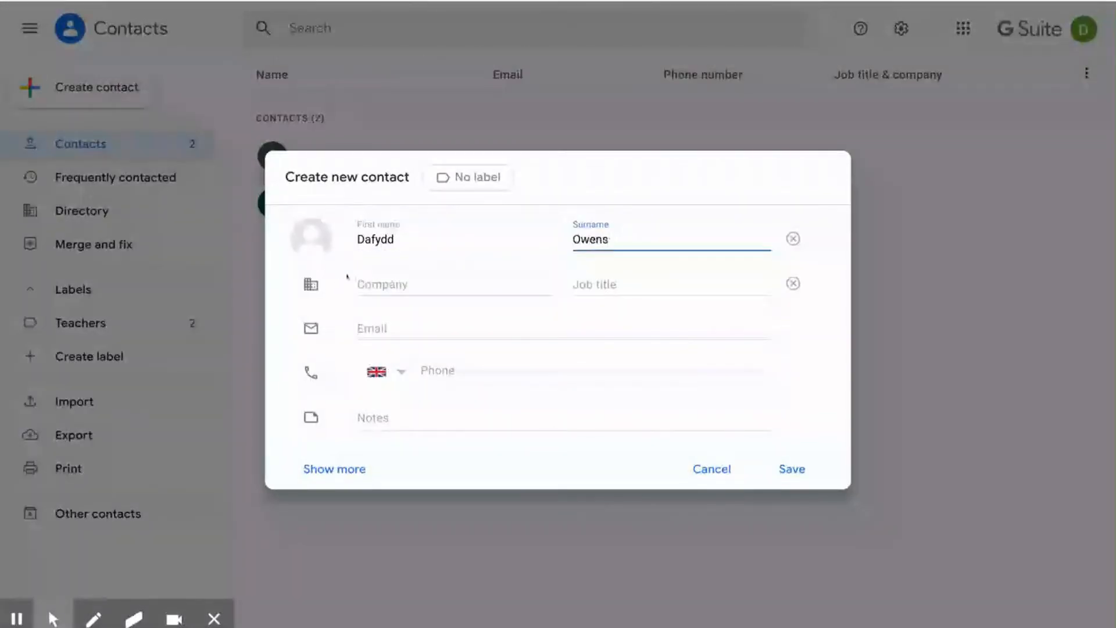
{"action": "key", "text": "Tab"}
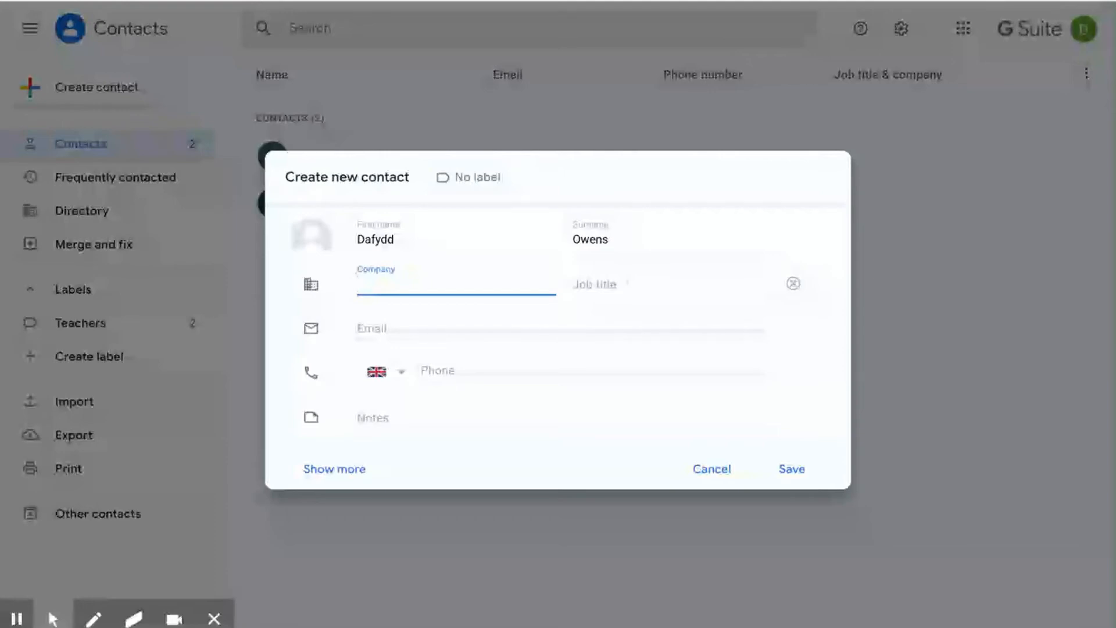
{"action": "left_click", "coordinate": [419, 328]}
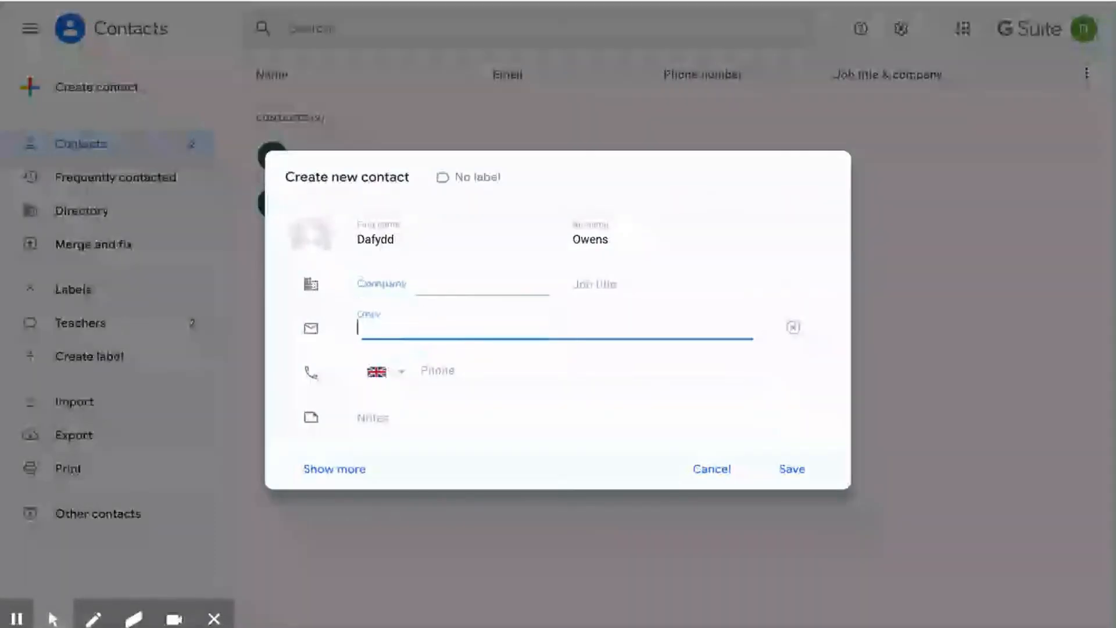
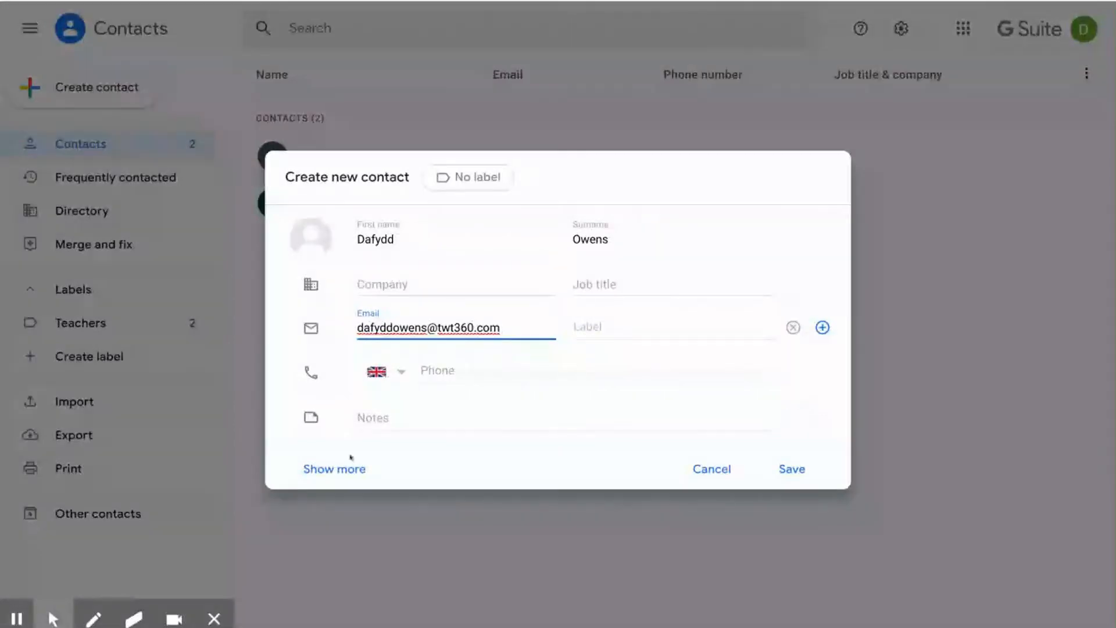
{"action": "left_click", "coordinate": [335, 469]}
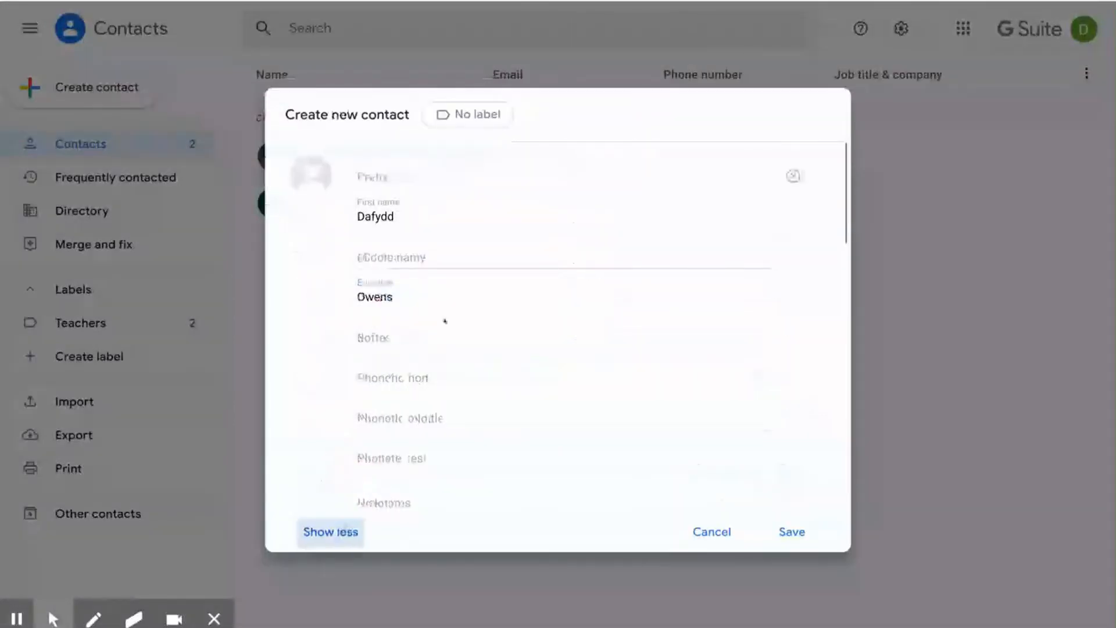
{"action": "scroll", "coordinate": [444, 319], "scroll_direction": "down", "scroll_amount": 3}
{"action": "scroll", "coordinate": [445, 320], "scroll_direction": "down", "scroll_amount": 10}
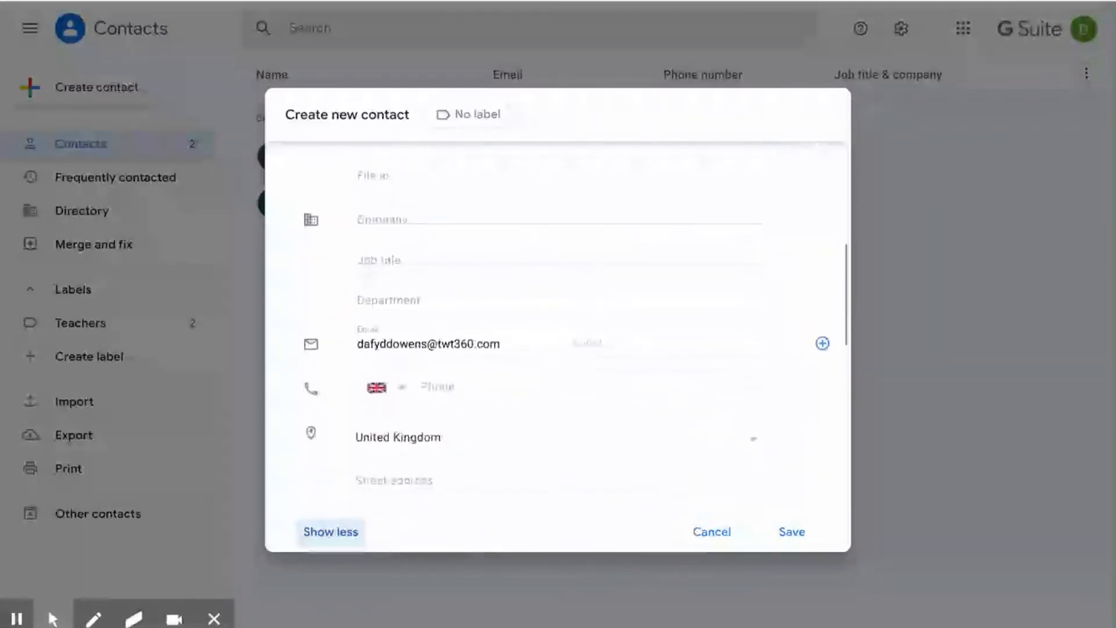
{"action": "scroll", "coordinate": [386, 304], "scroll_direction": "down", "scroll_amount": 3}
{"action": "scroll", "coordinate": [386, 304], "scroll_direction": "down", "scroll_amount": 2}
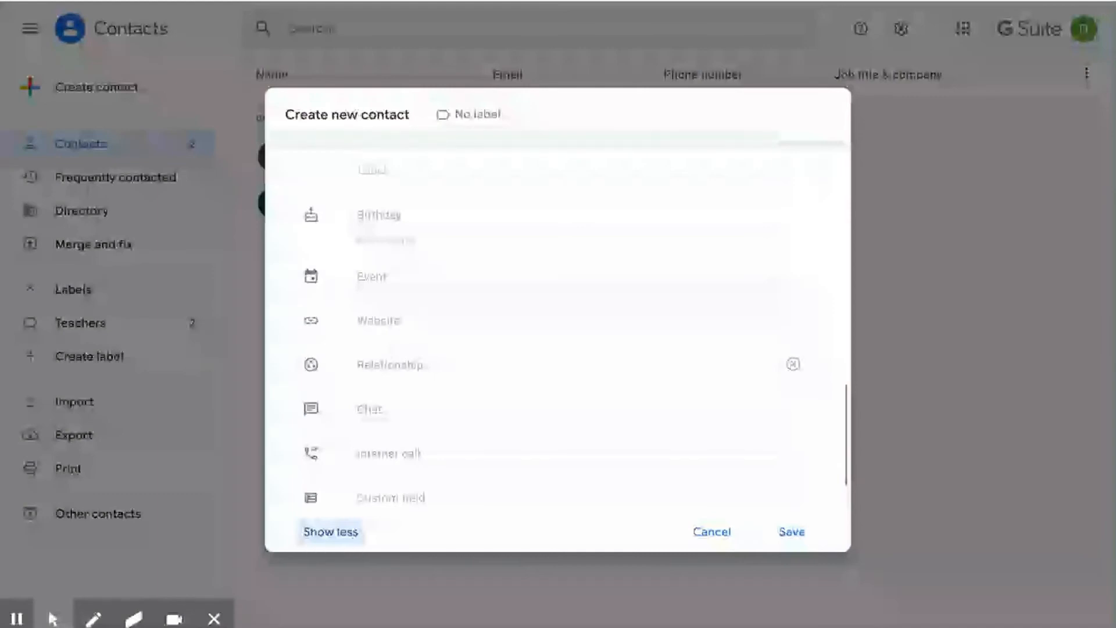
{"action": "scroll", "coordinate": [386, 320], "scroll_direction": "down", "scroll_amount": 2}
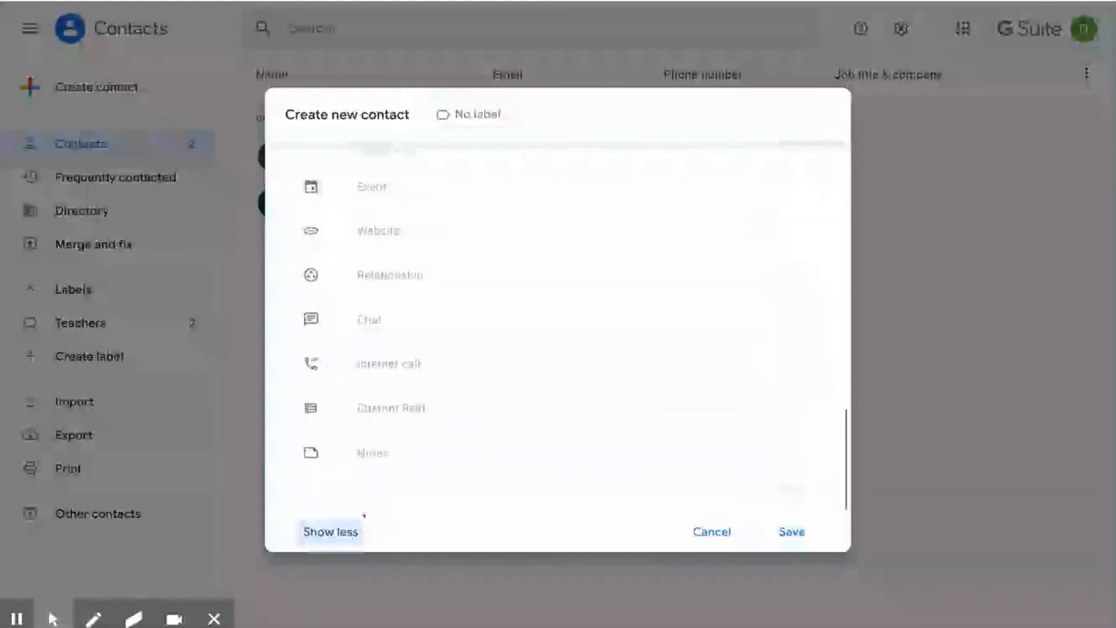
{"action": "left_click", "coordinate": [345, 531]}
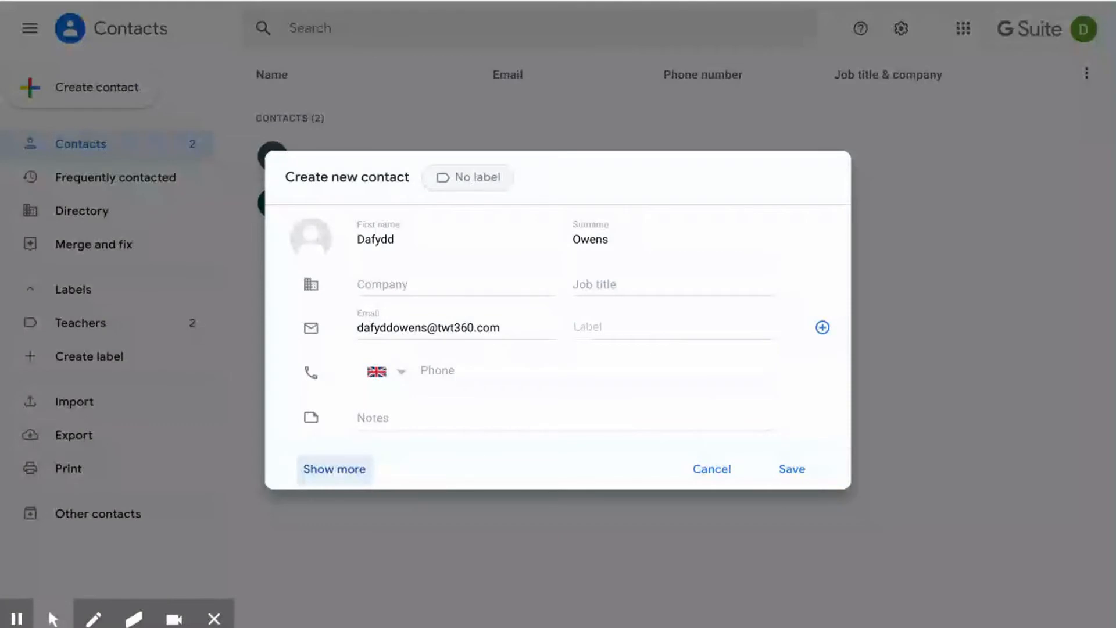
- Create a new label named Pupils from the contact's label chooser
{"action": "left_click", "coordinate": [468, 177]}
{"action": "left_click", "coordinate": [497, 248]}
{"action": "type", "text": "P"}
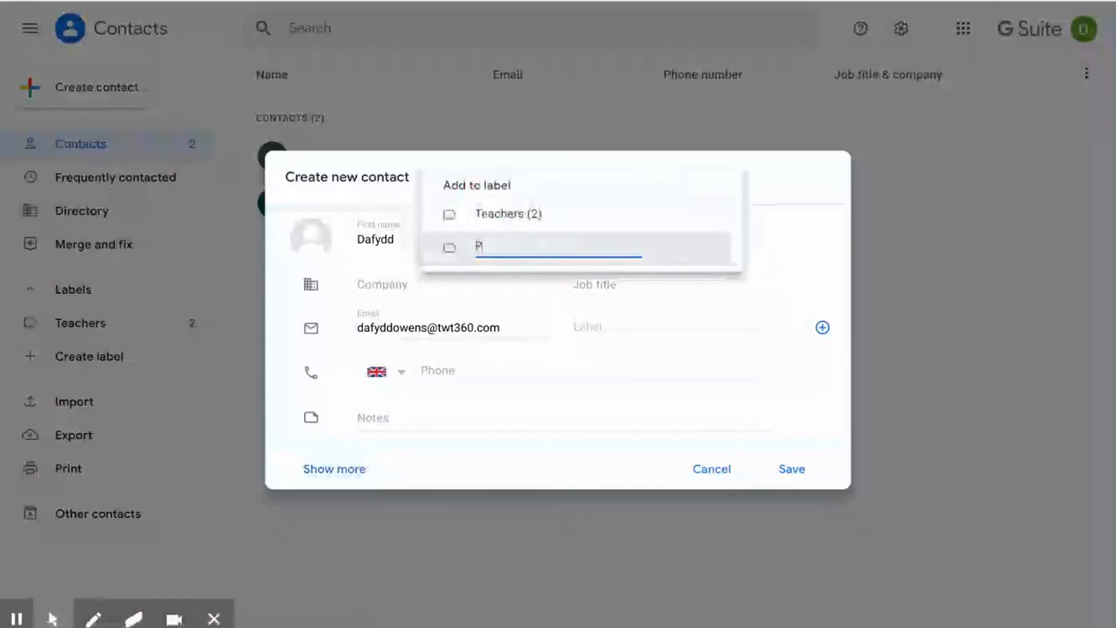
{"action": "type", "text": "upils"}
{"action": "key", "text": "Return"}
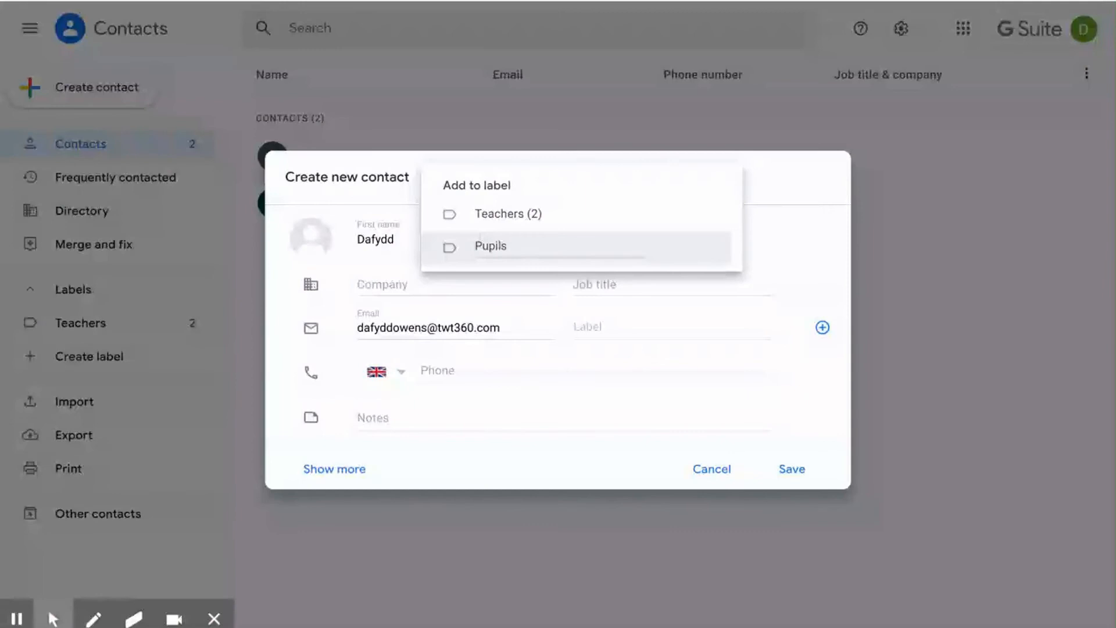
- Apply the Pupils label to the new contact, save it and close its card
{"action": "left_click", "coordinate": [794, 239]}
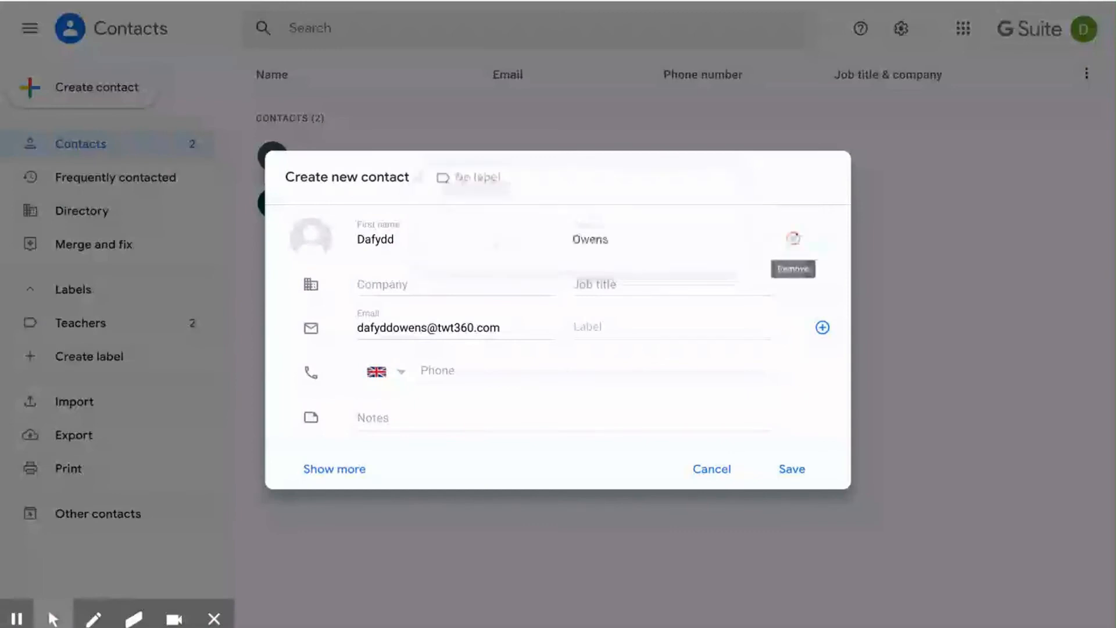
{"action": "left_click", "coordinate": [792, 469]}
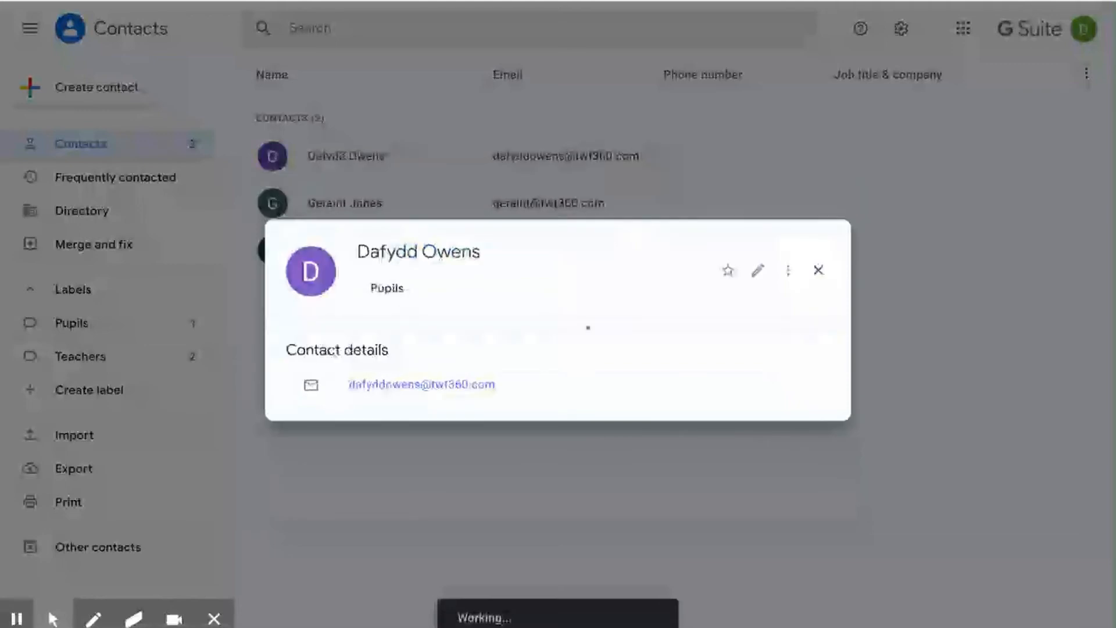
{"action": "left_click", "coordinate": [929, 239]}
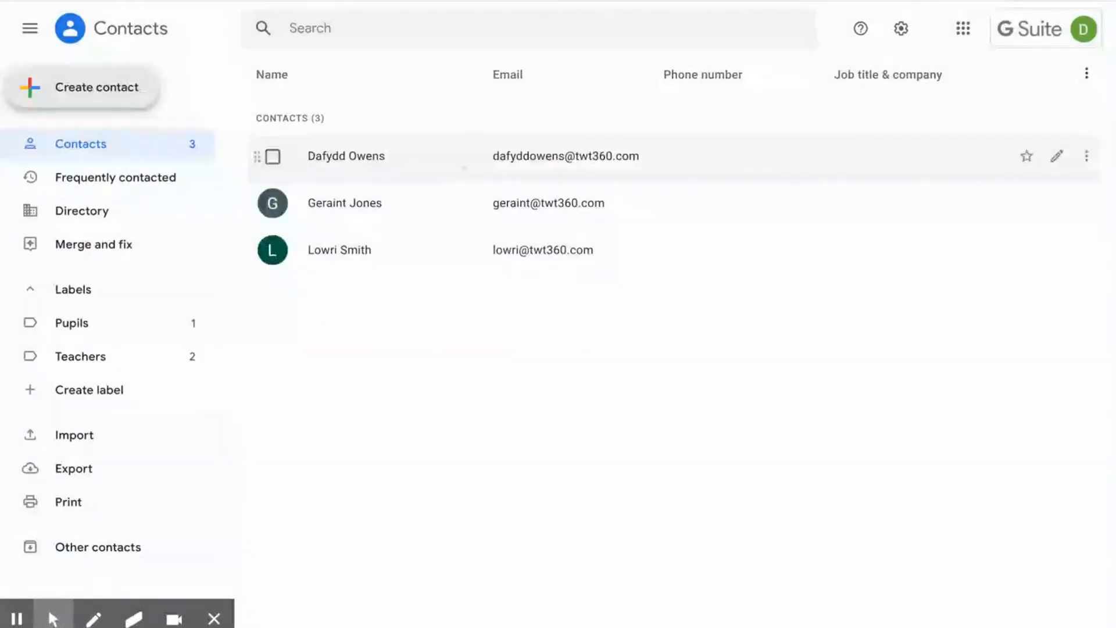
{"action": "left_click", "coordinate": [463, 167]}
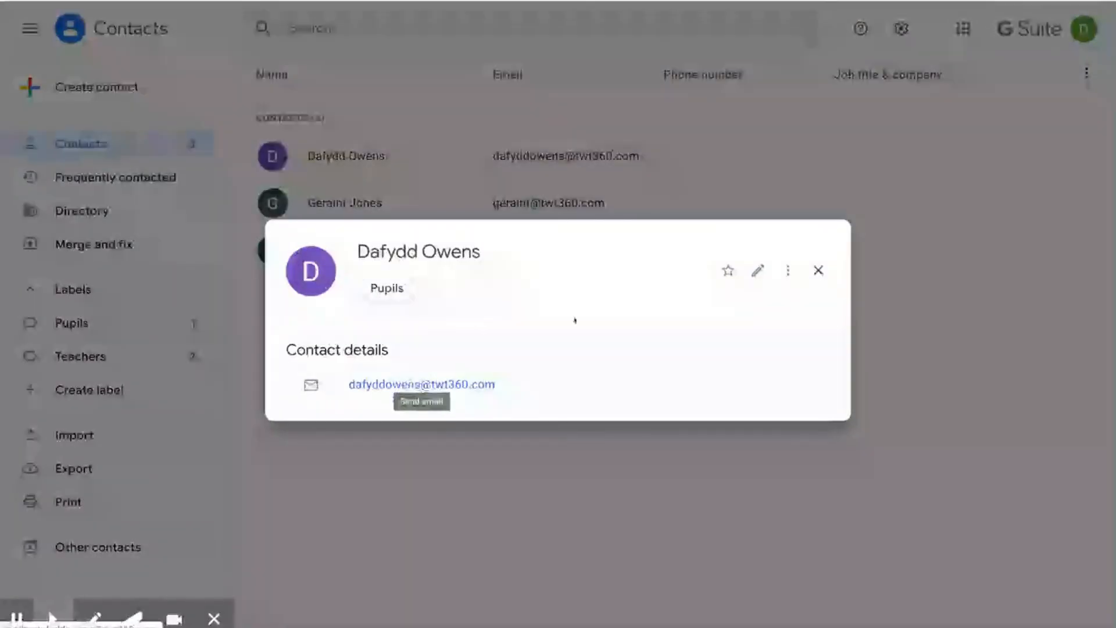
{"action": "left_click", "coordinate": [818, 270]}
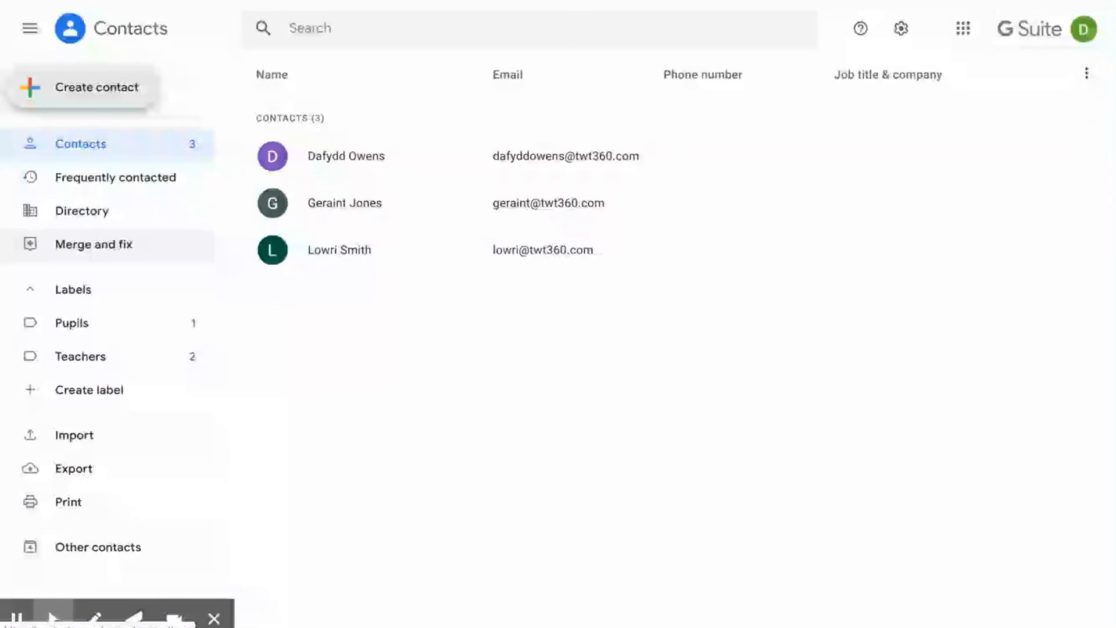
- View the Pupils label, then the Teachers label, then switch to the Gmail inbox
{"action": "left_click", "coordinate": [78, 324]}
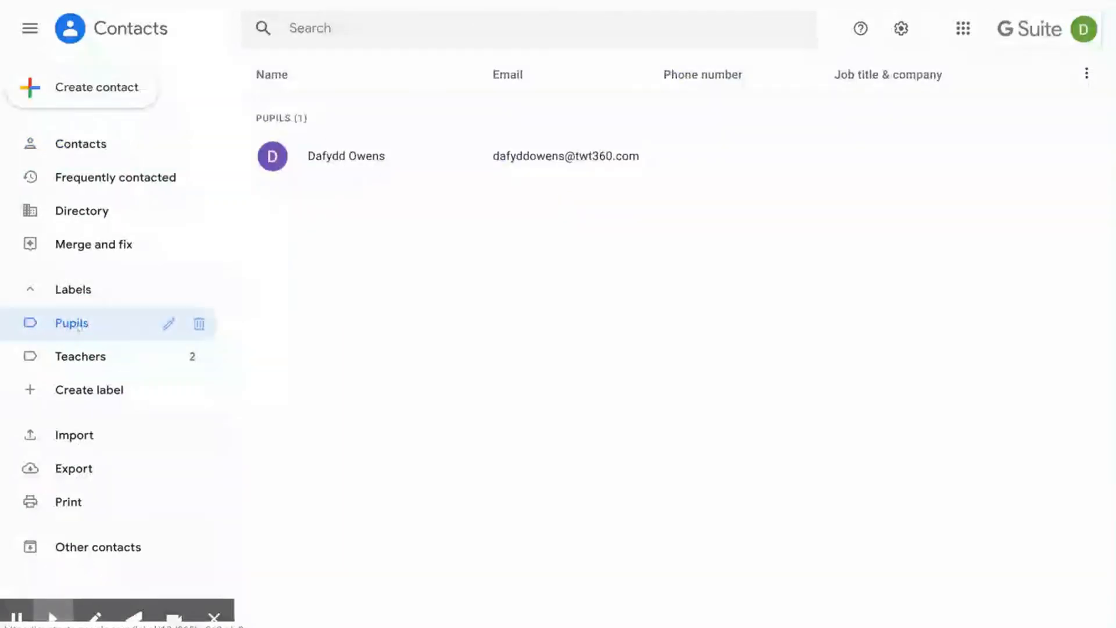
{"action": "left_click", "coordinate": [81, 356]}
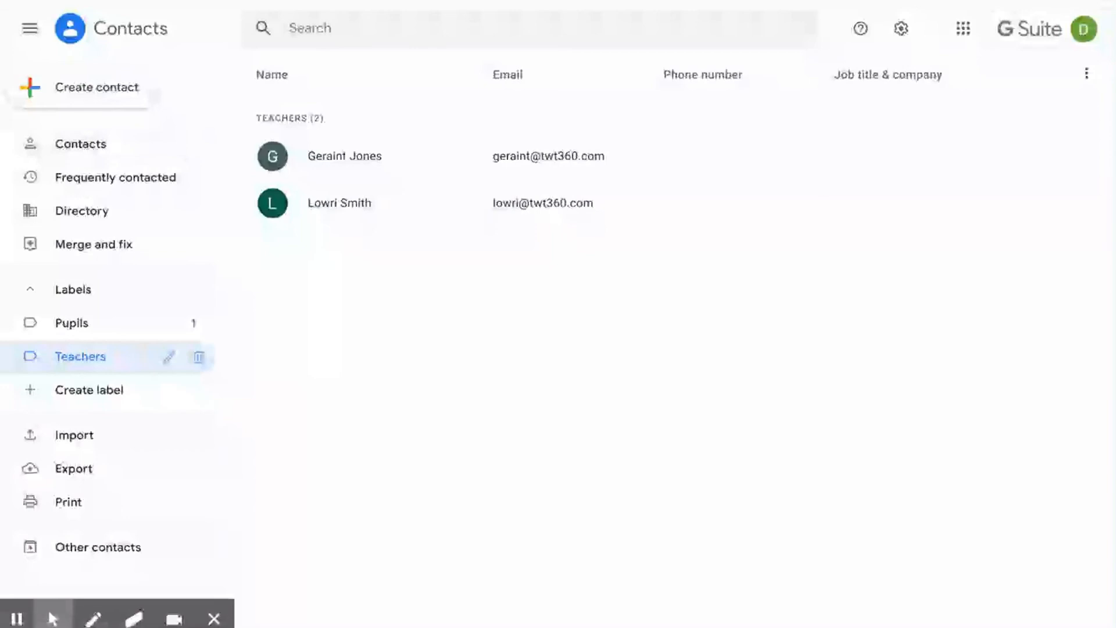
{"action": "left_click", "coordinate": [105, 0]}
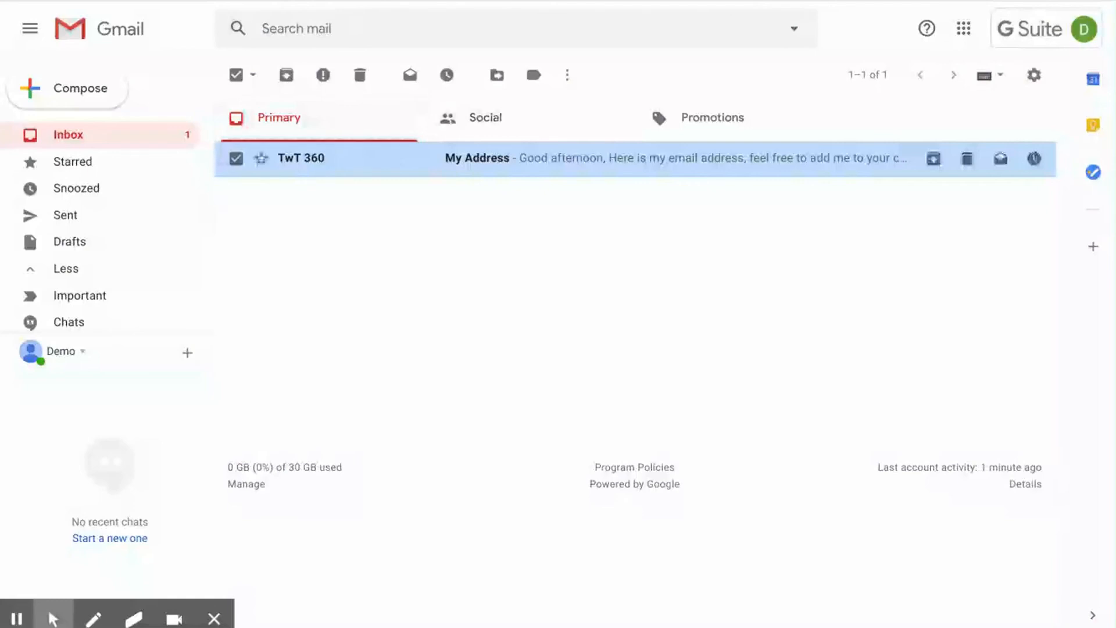
- Open the My Address e-mail and add its sender, TwT 360, to contacts
{"action": "left_click", "coordinate": [485, 167]}
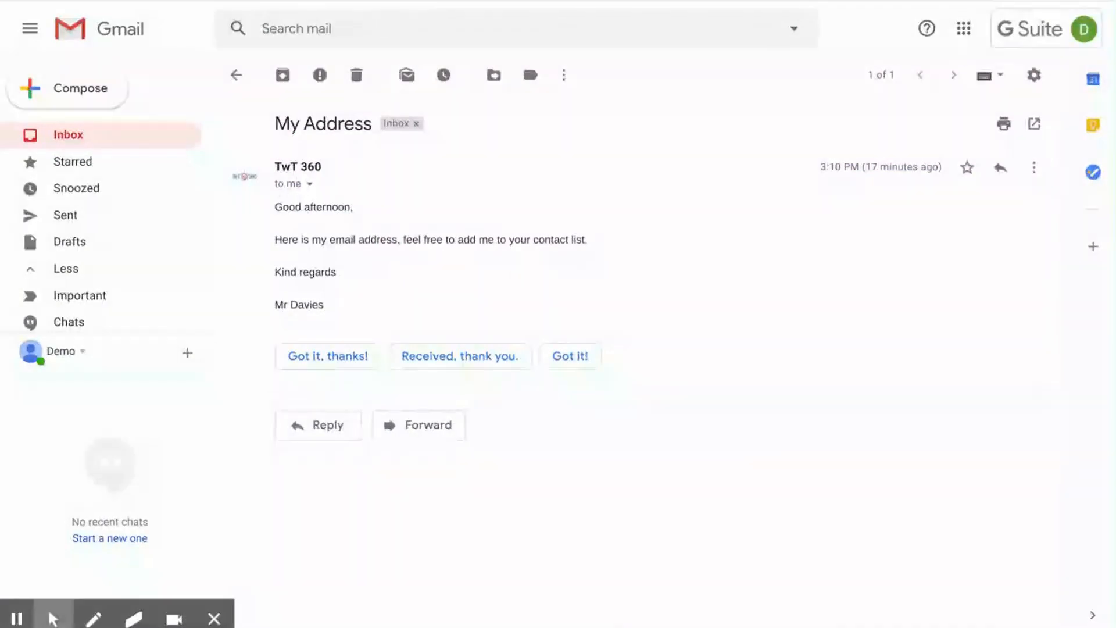
{"action": "mouse_move", "coordinate": [305, 167]}
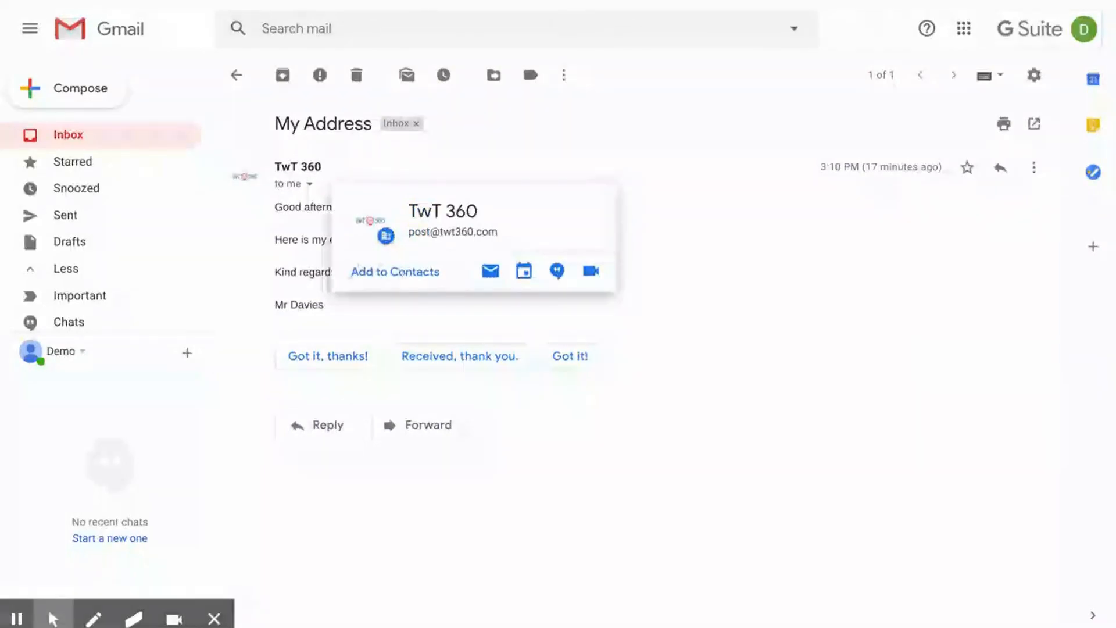
{"action": "left_click", "coordinate": [402, 272]}
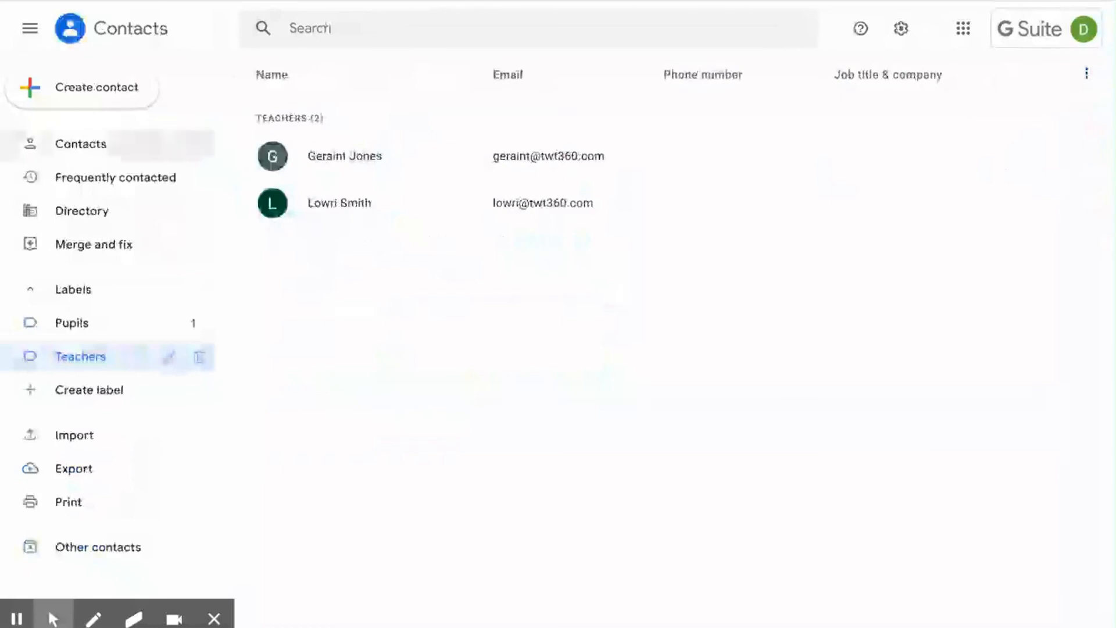
{"action": "left_click", "coordinate": [80, 144]}
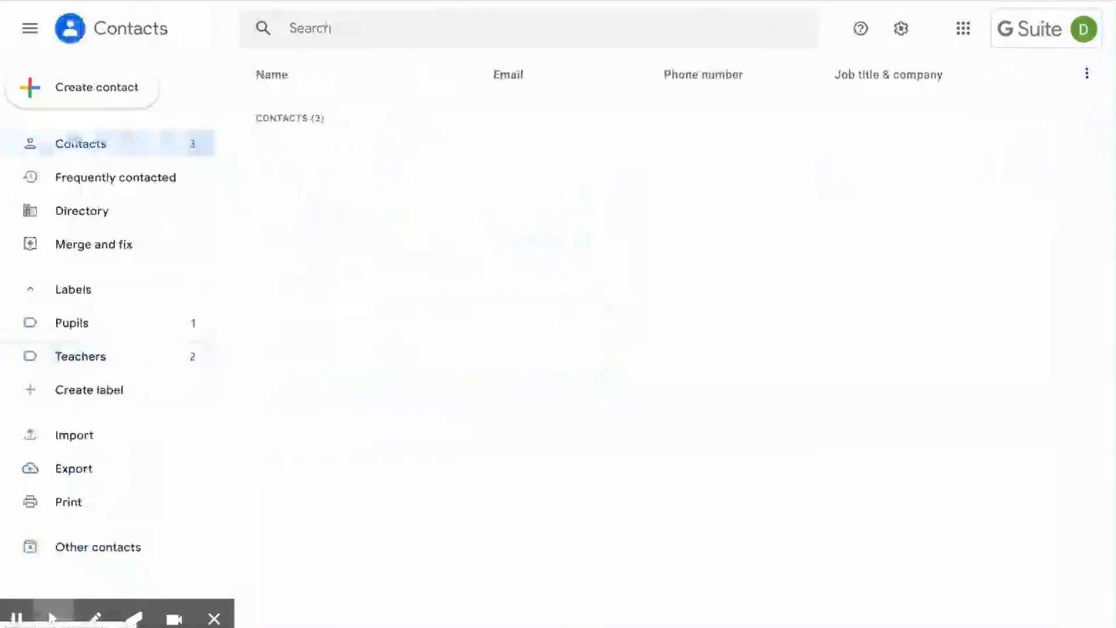